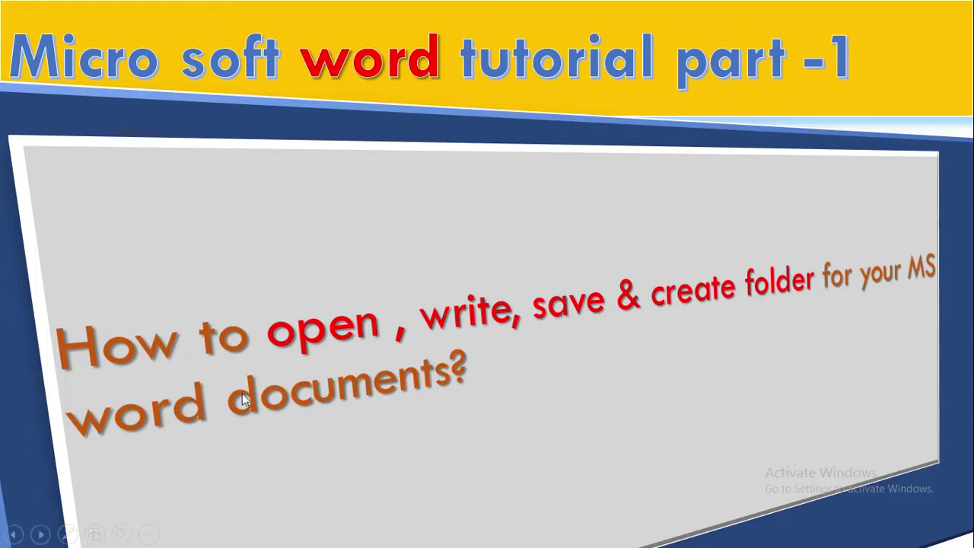
# Step: Switch the slideshow pointer to the laser pointer from the pen options menu
pyautogui.click(67, 534)
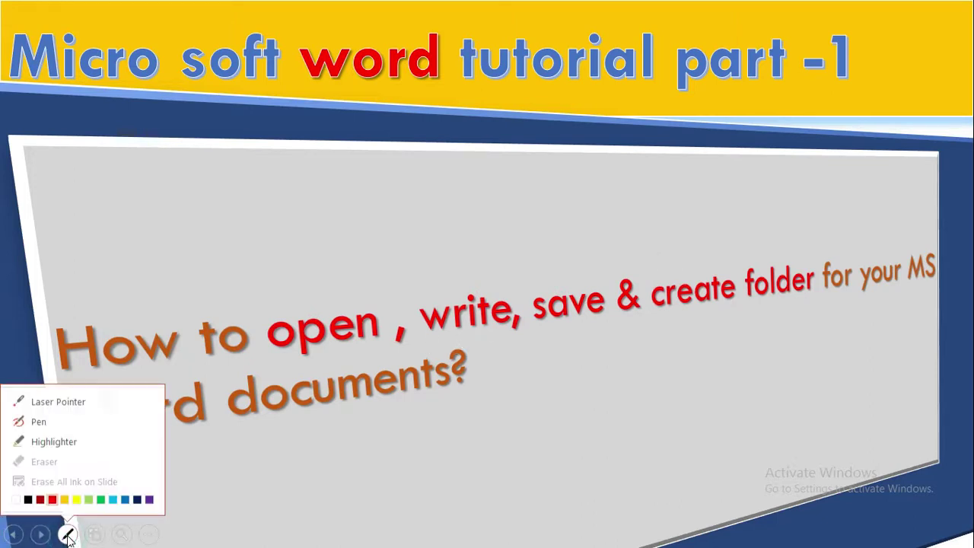
pyautogui.click(76, 399)
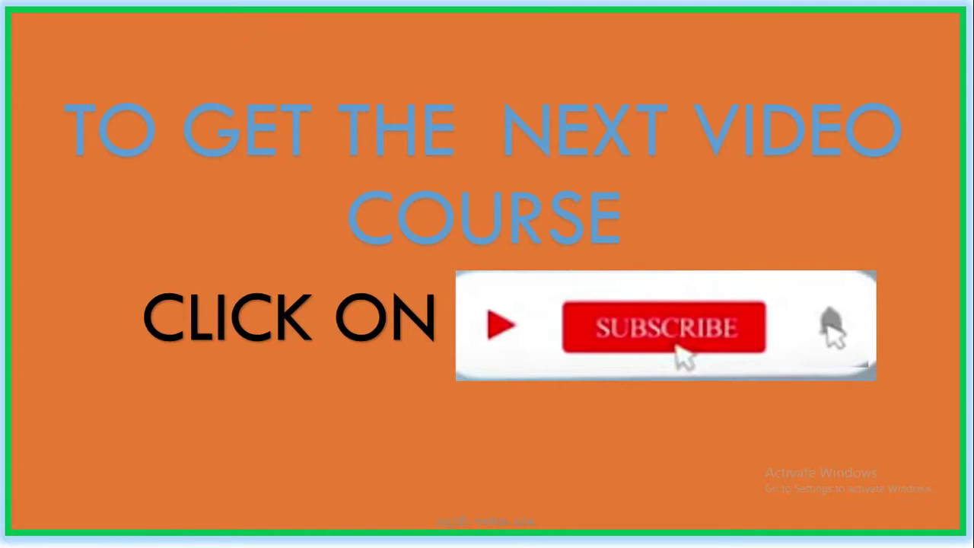
# Step: Open the slideshow shortcut menu on the subscribe slide
pyautogui.rightClick(255, 413)
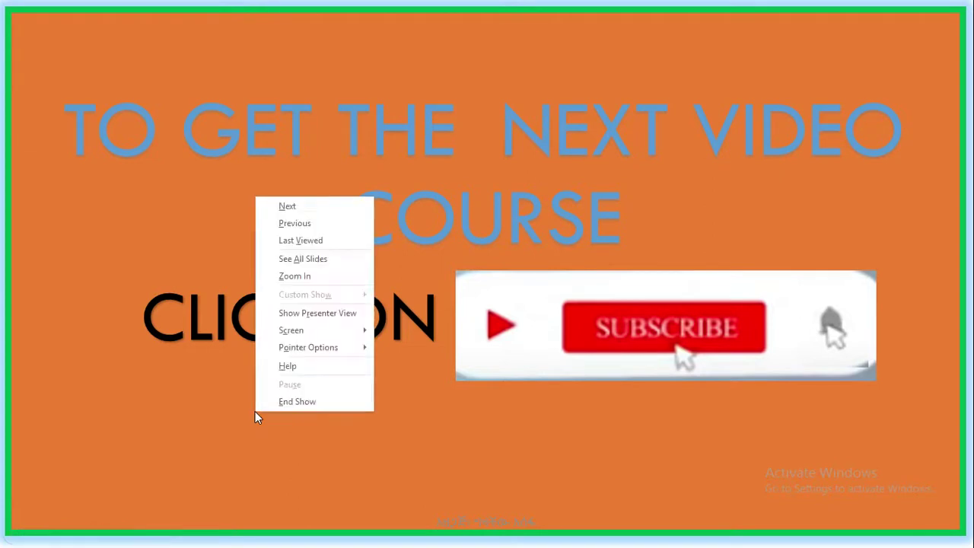
# Step: End the slideshow, then minimize PowerPoint and File Explorer to reveal the desktop
pyautogui.click(283, 405)
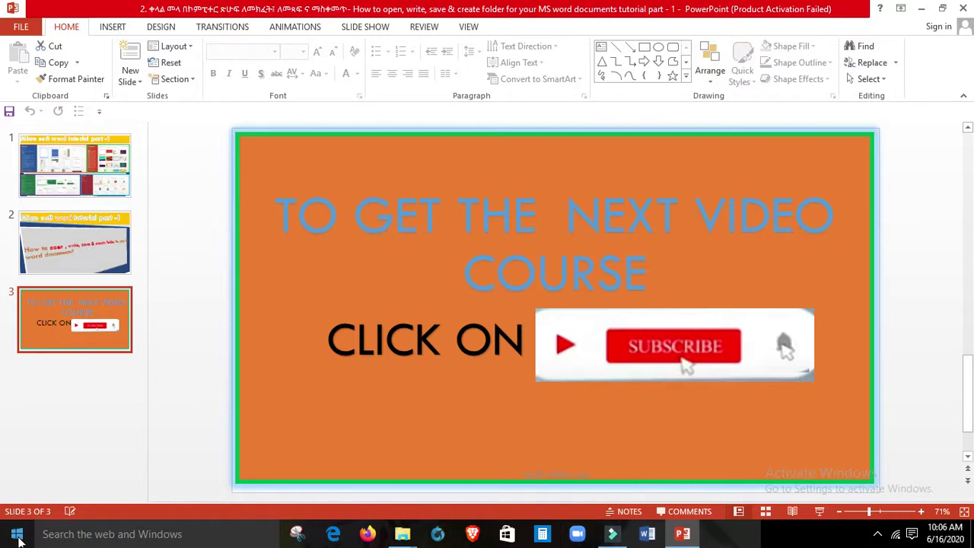
pyautogui.click(921, 11)
pyautogui.click(857, 85)
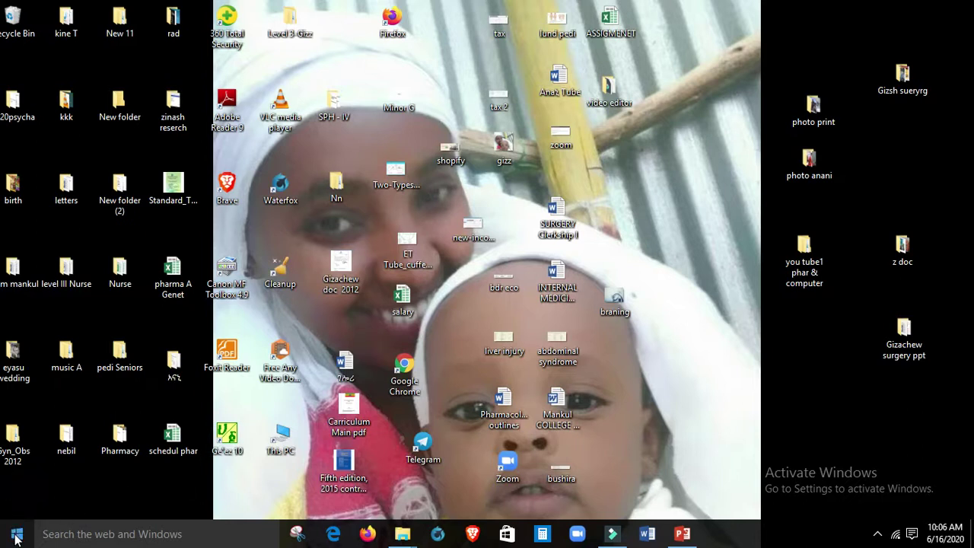
# Step: Search the Start menu for 'wor' and launch the Word 2013 desktop app
pyautogui.click(16, 537)
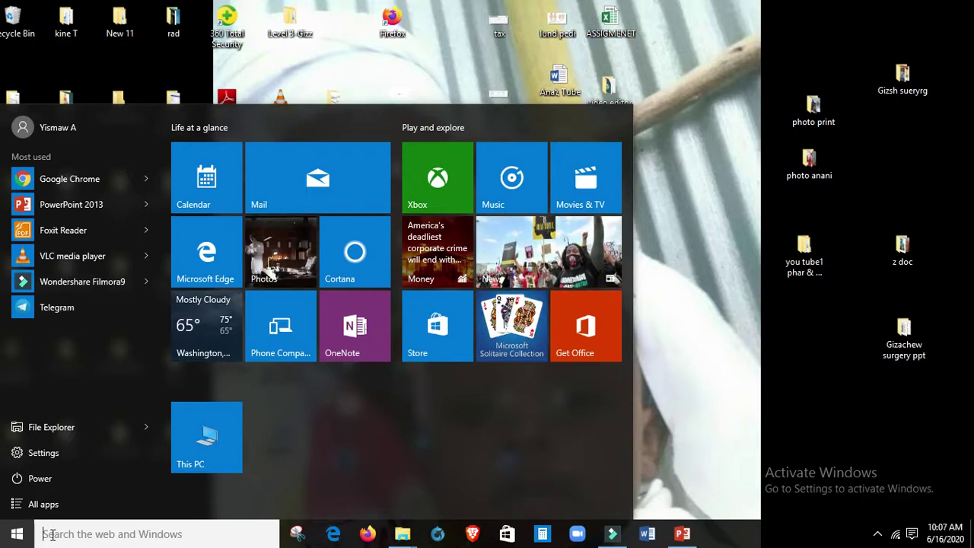
pyautogui.click(51, 534)
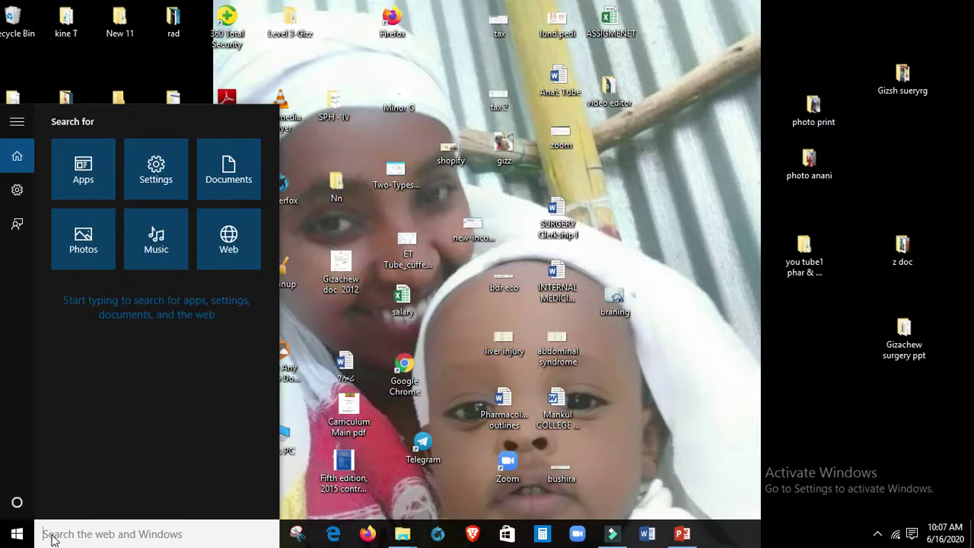
pyautogui.write('w')
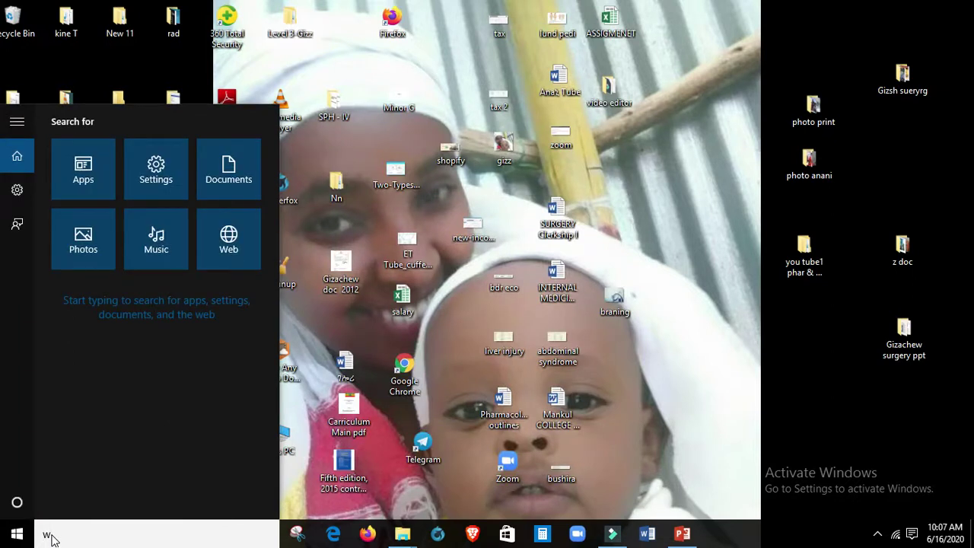
pyautogui.write('o')
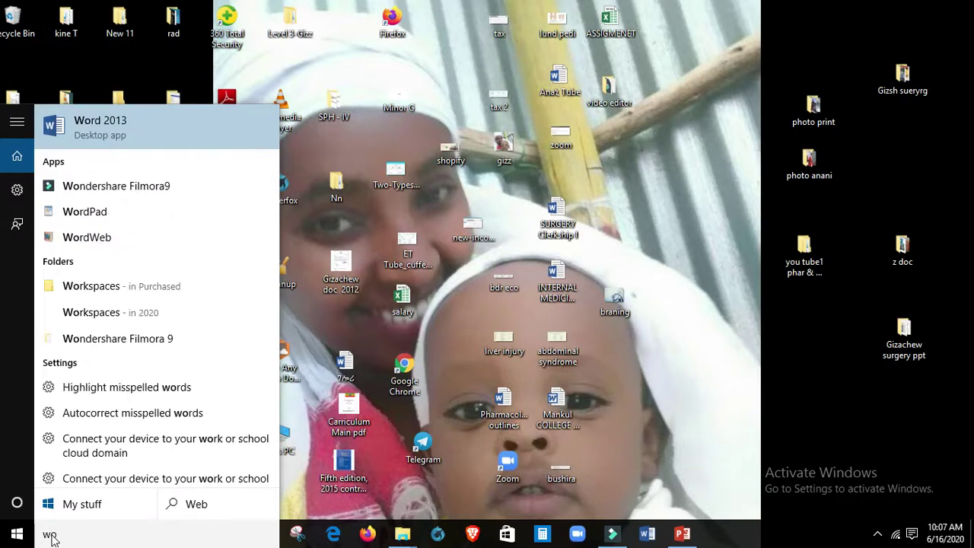
pyautogui.write('r')
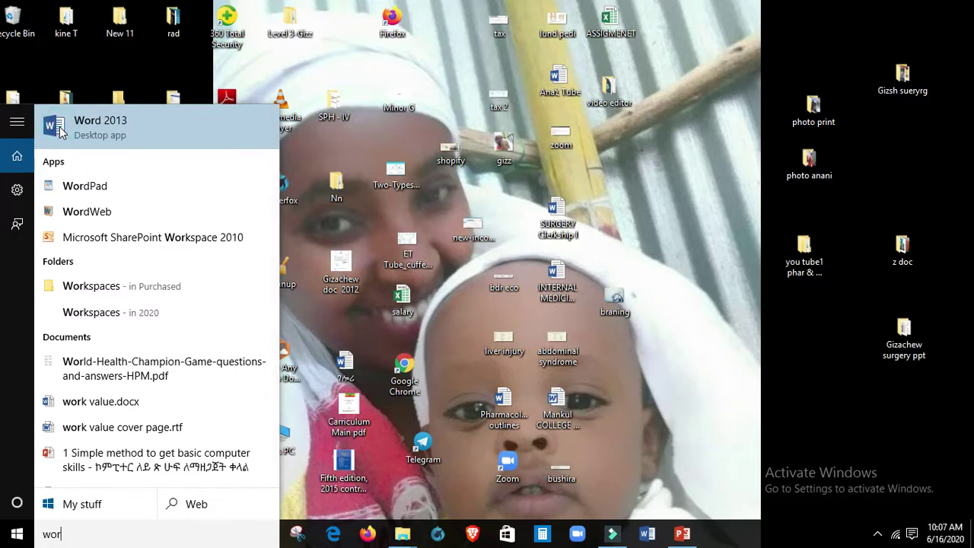
pyautogui.click(88, 132)
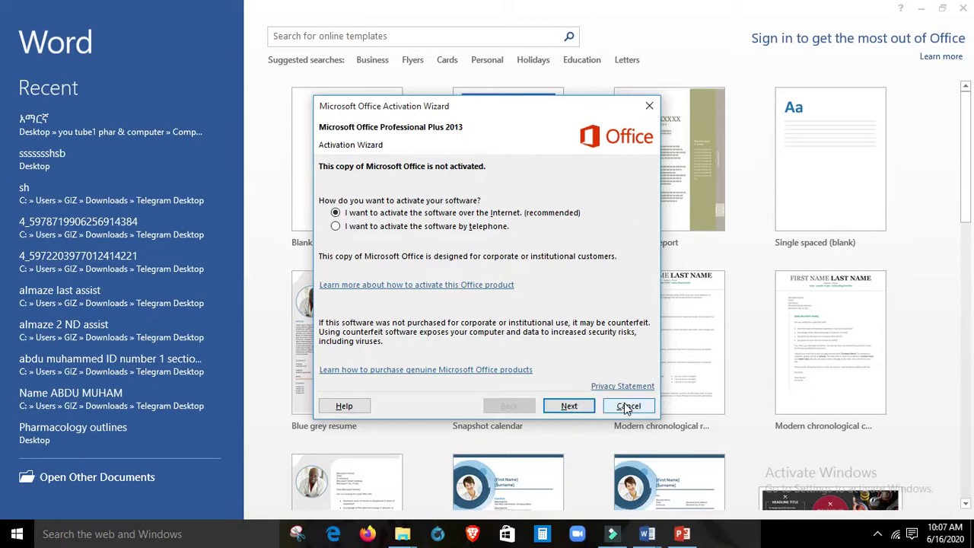
# Step: Close the Microsoft Office Activation Wizard
pyautogui.click(650, 106)
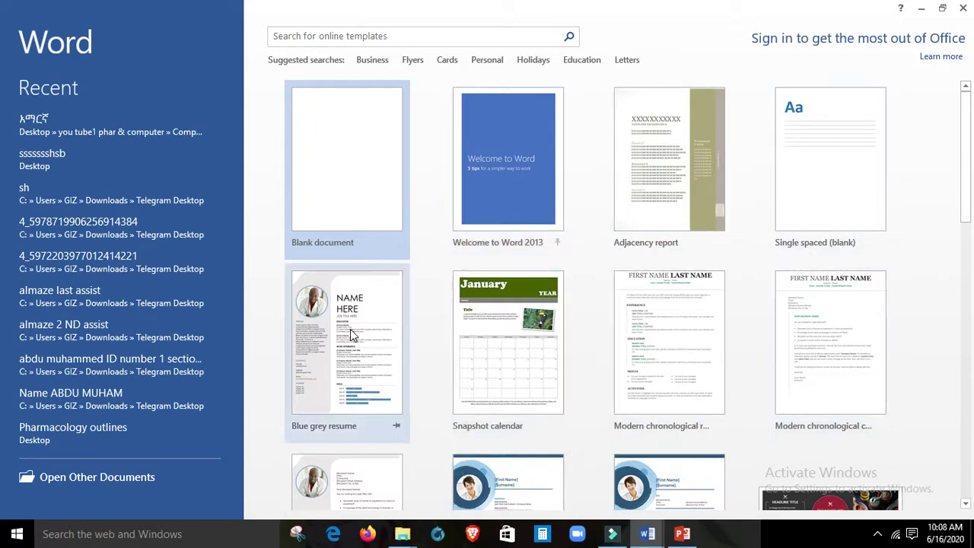
# Step: Create a blank document and type the heading 'HOW TO OPEN, WRITE , SAVE & CREATE AFOLDER'
pyautogui.click(351, 214)
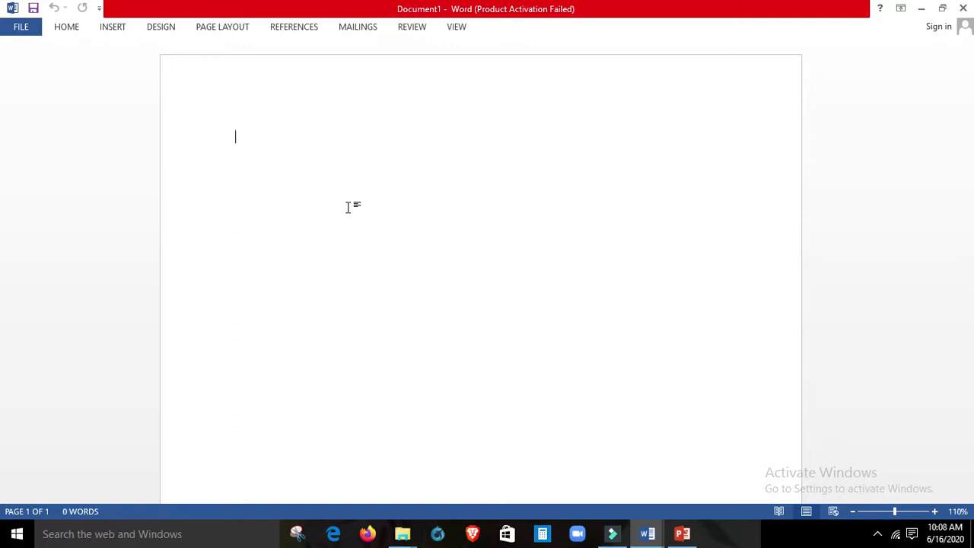
pyautogui.click(274, 188)
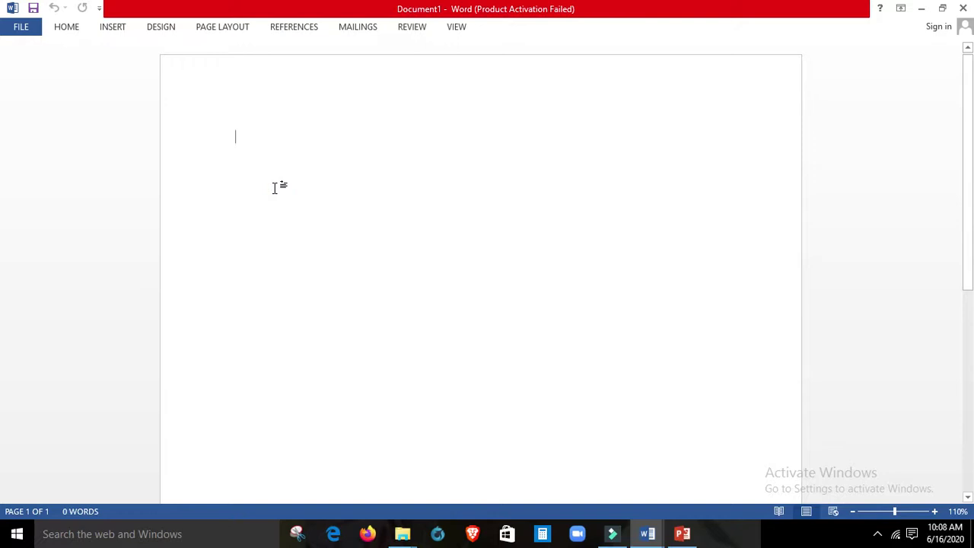
pyautogui.write('h')
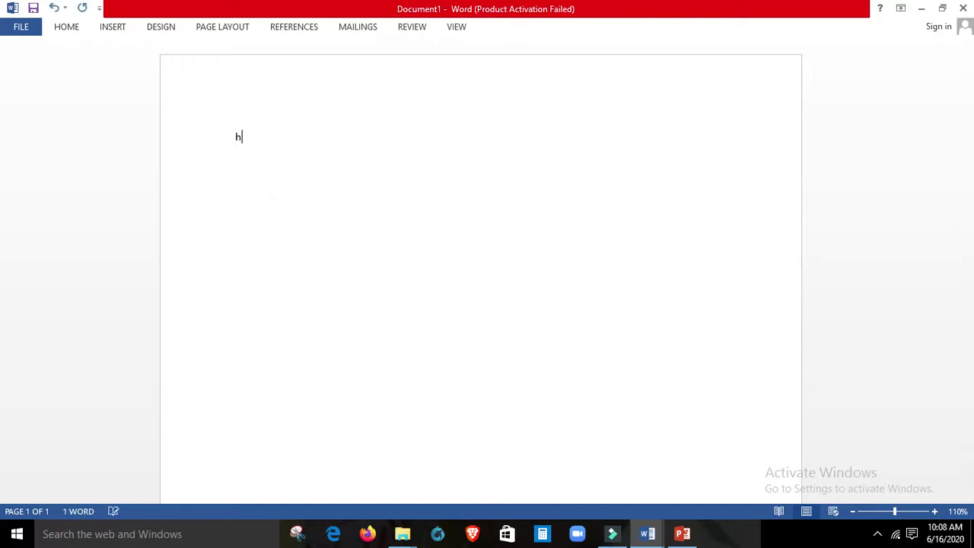
pyautogui.write('HO')
pyautogui.write('WTO')
pyautogui.write('OPE')
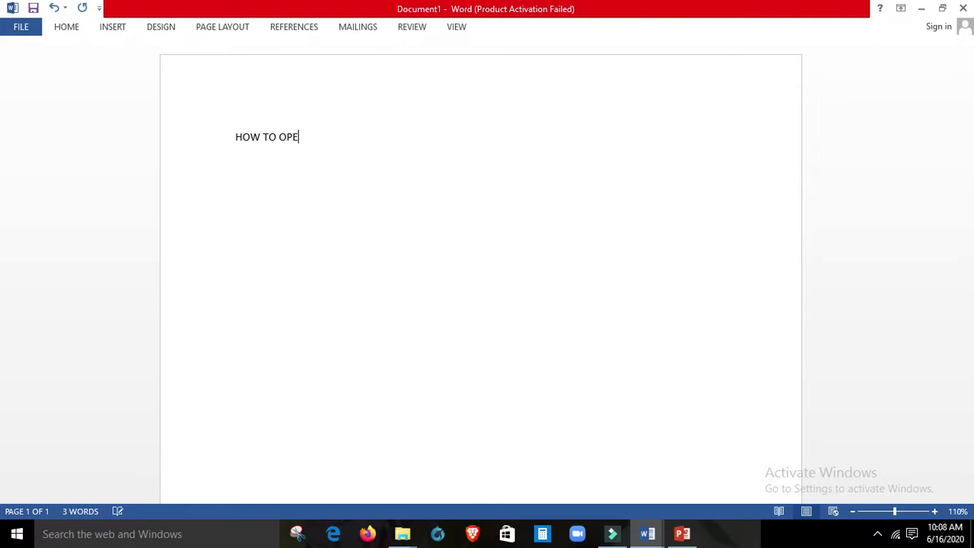
pyautogui.write('N')
pyautogui.write(', WR')
pyautogui.write('ITE , ')
pyautogui.write('SA')
pyautogui.write('& CREATEAFOLDER')
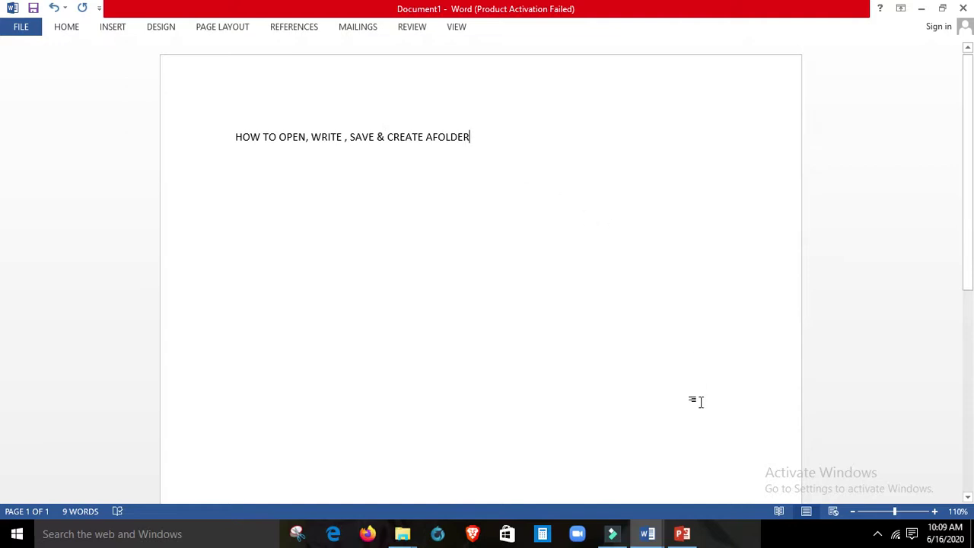
pyautogui.press('Return')
# Step: Expand the HOME ribbon with Ctrl+F1 and select the word HOW in the heading
pyautogui.click(70, 33)
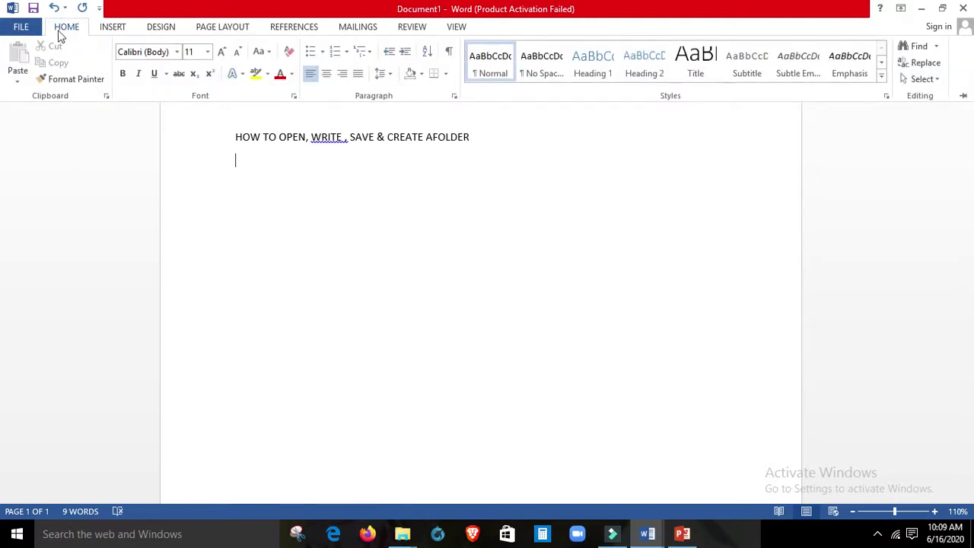
pyautogui.click(32, 28)
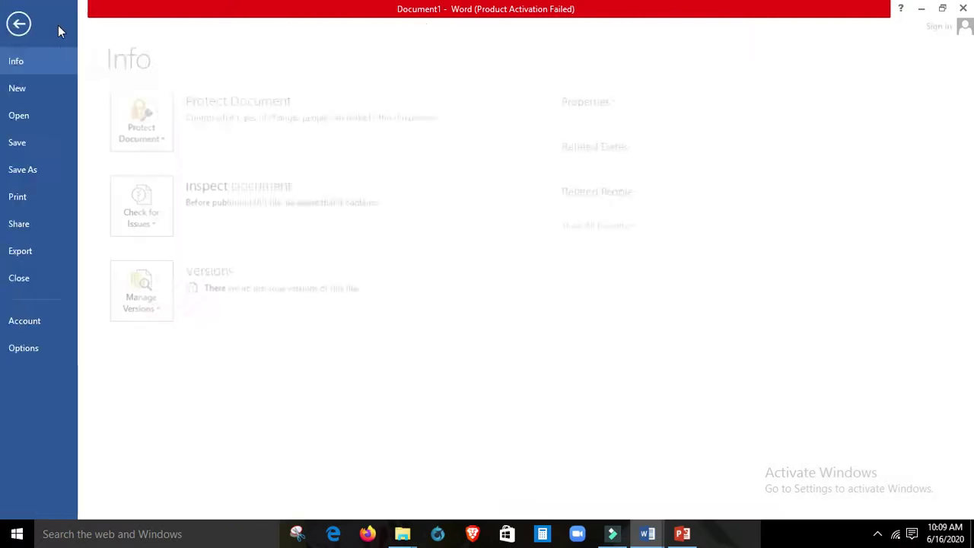
pyautogui.click(31, 25)
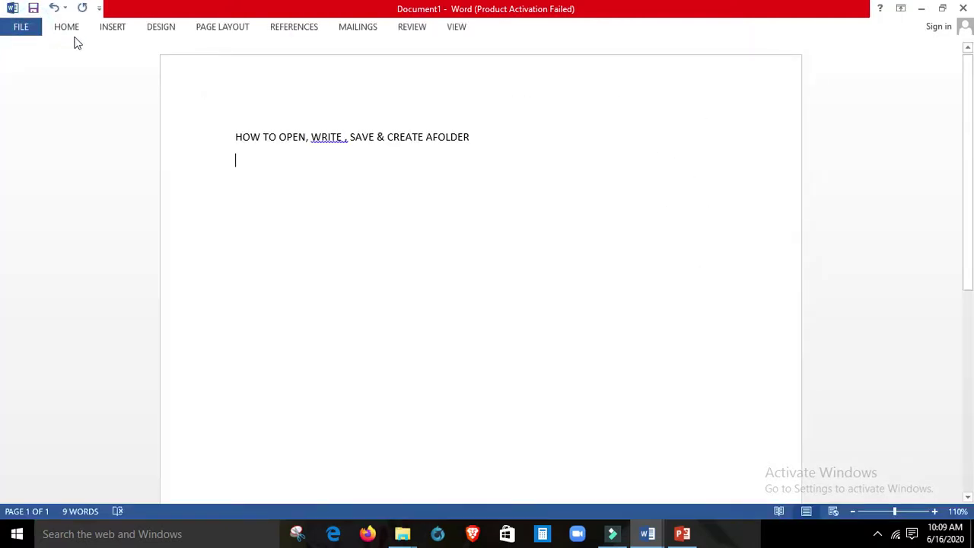
pyautogui.click(68, 29)
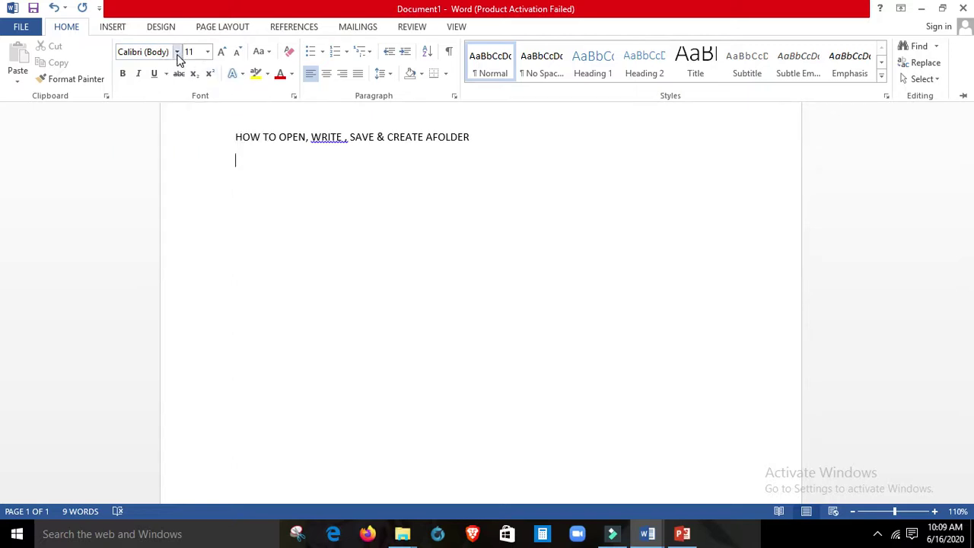
pyautogui.hotkey('ctrl', 'F1')
pyautogui.doubleClick(260, 139)
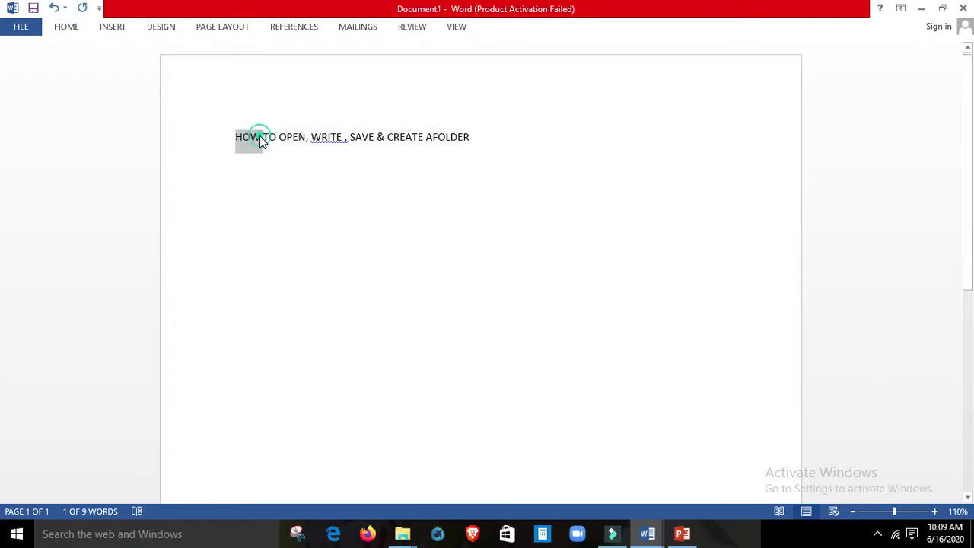
# Step: Select the heading line and apply Times New Roman at font size 12
pyautogui.tripleClick(260, 139)
pyautogui.click(66, 26)
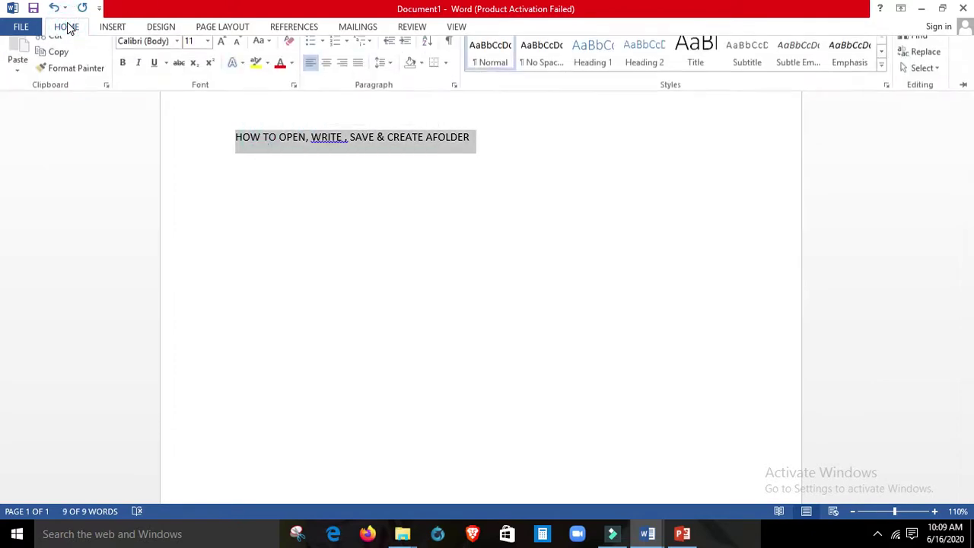
pyautogui.click(178, 54)
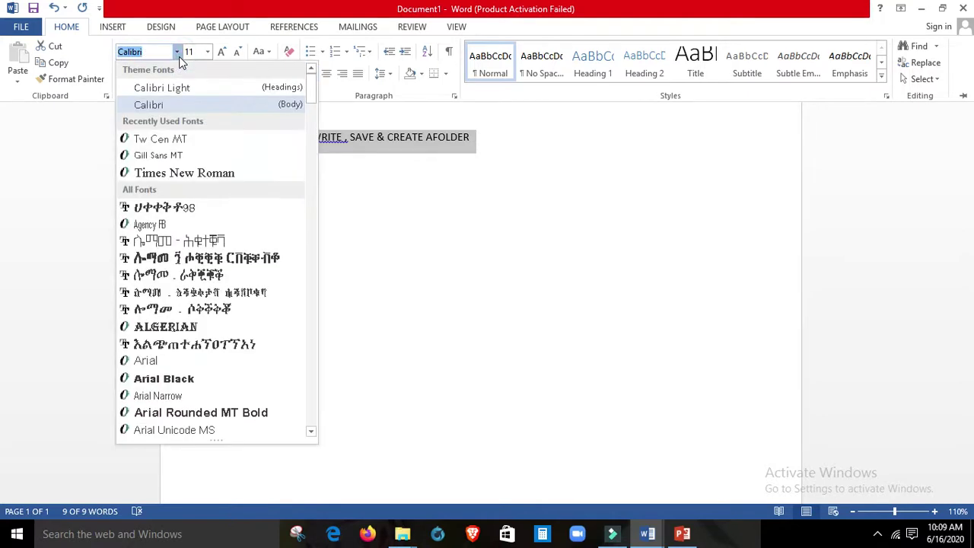
pyautogui.write('Times New Ro')
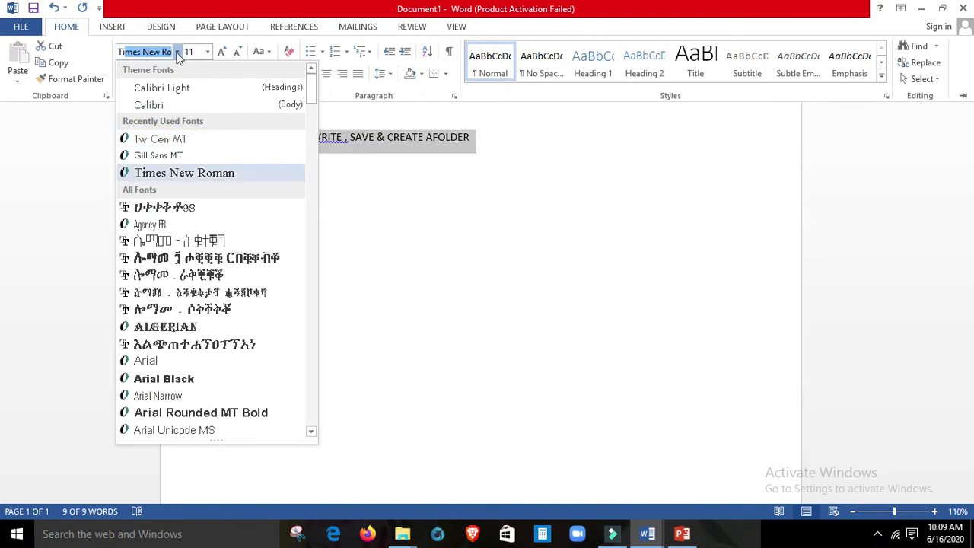
pyautogui.click(141, 55)
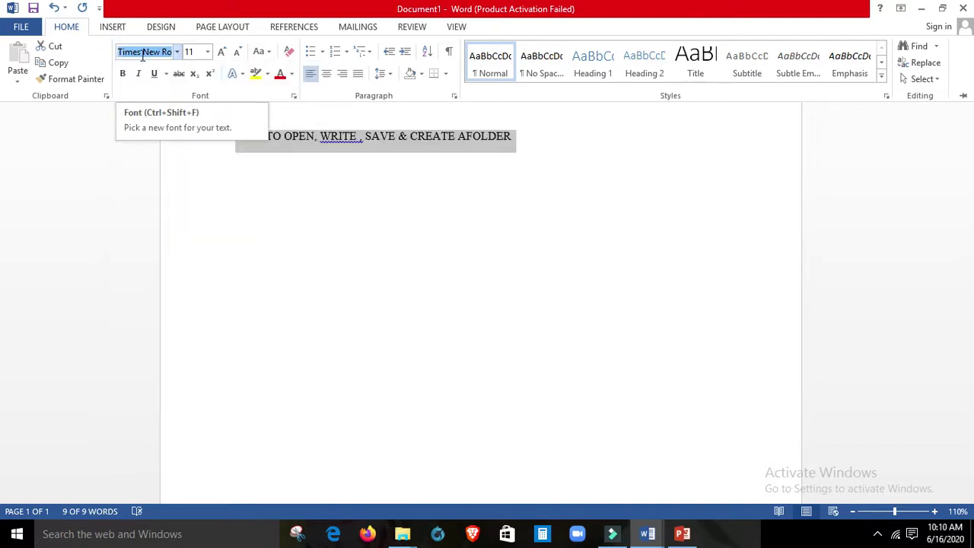
pyautogui.click(208, 54)
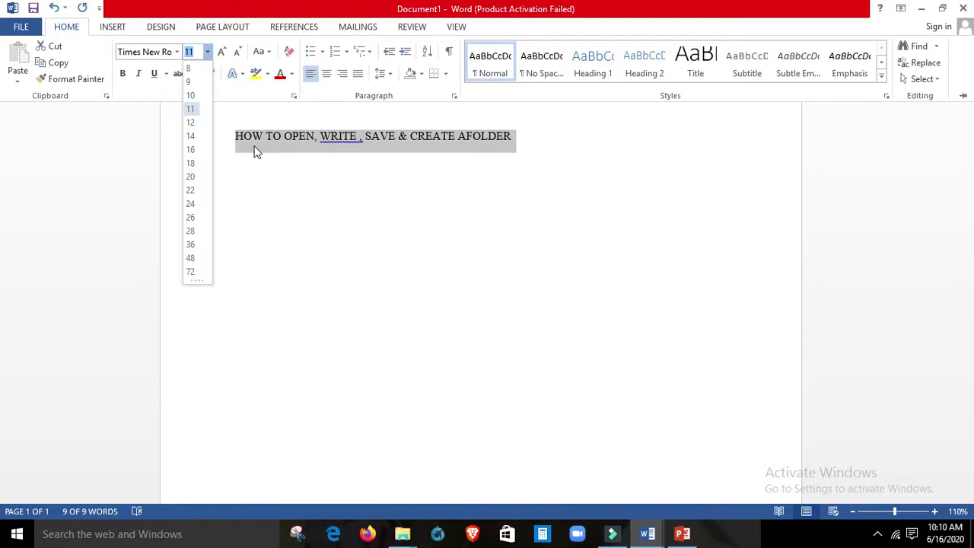
pyautogui.click(192, 124)
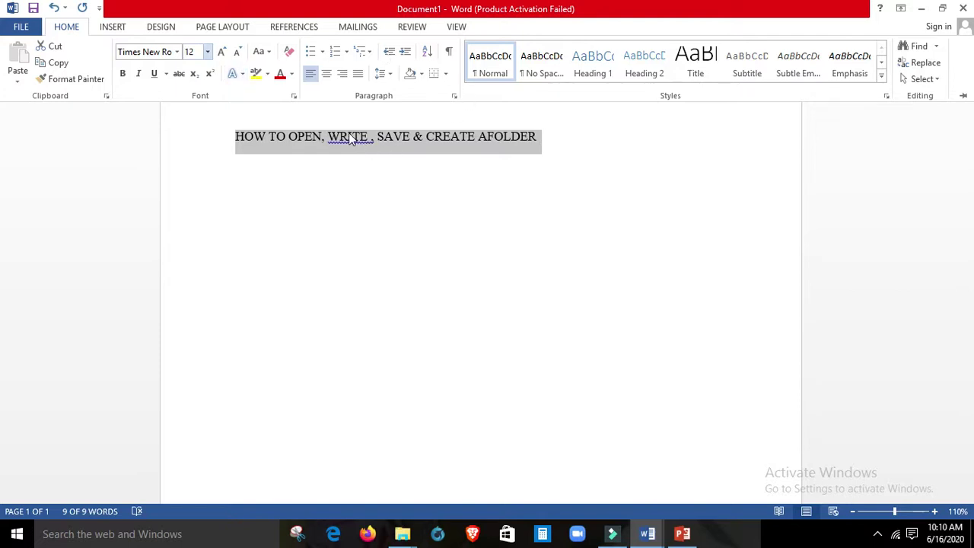
pyautogui.click(114, 27)
pyautogui.click(117, 26)
pyautogui.click(117, 25)
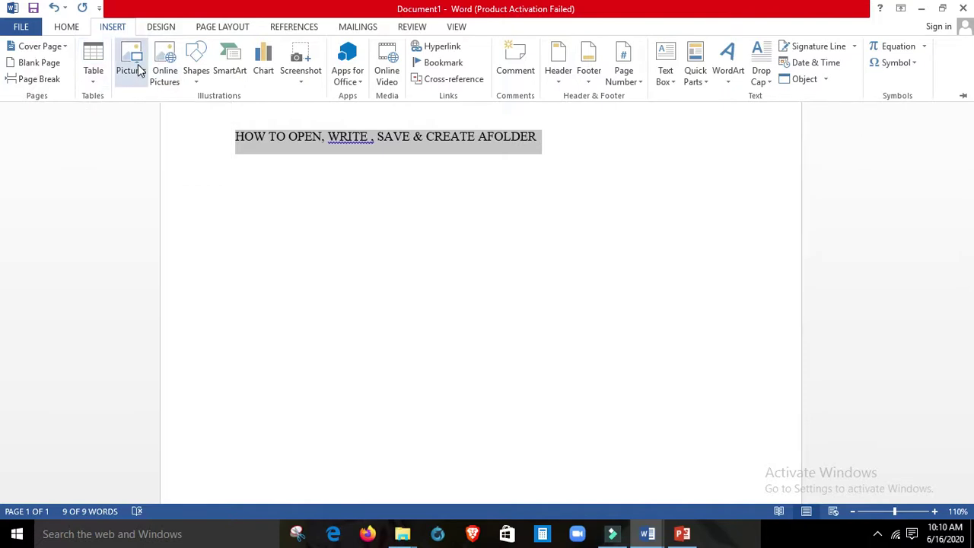
pyautogui.click(155, 26)
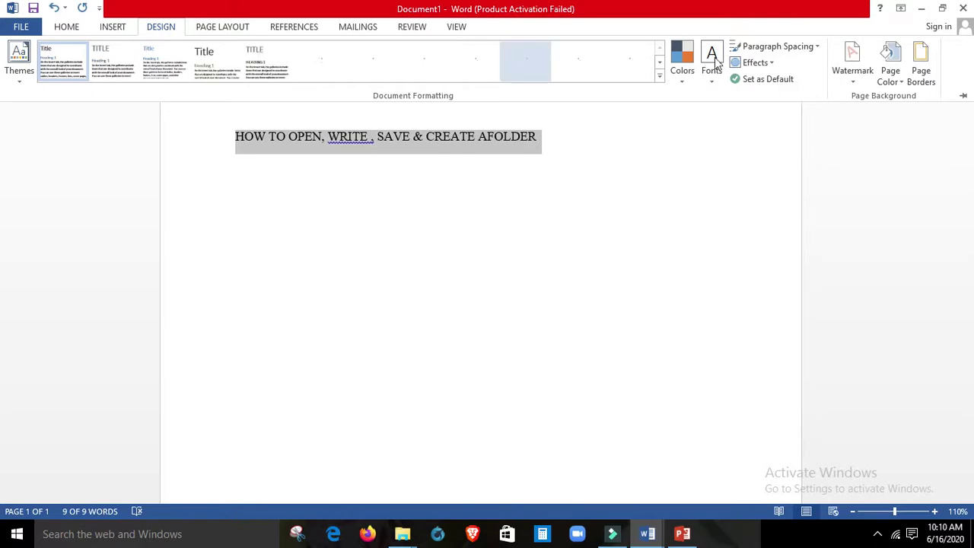
pyautogui.click(223, 32)
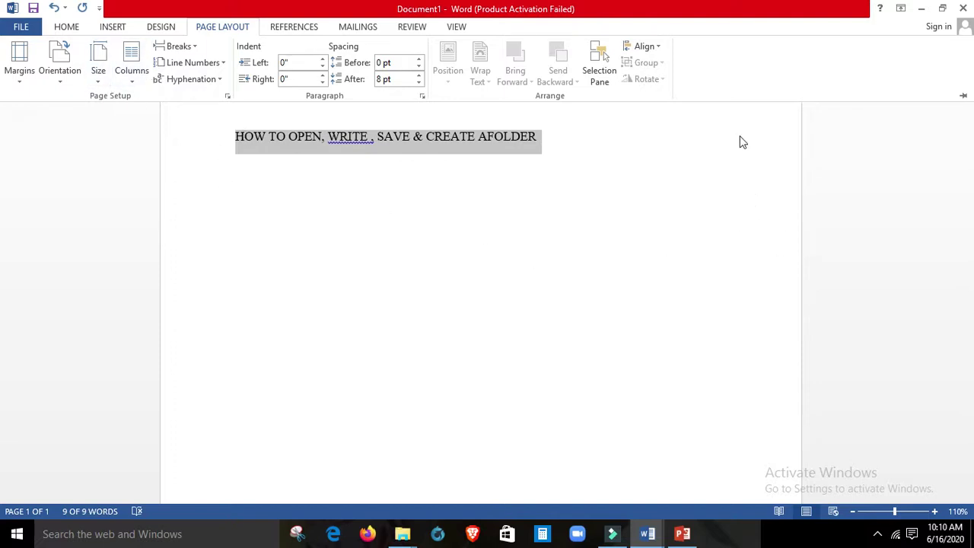
pyautogui.click(62, 73)
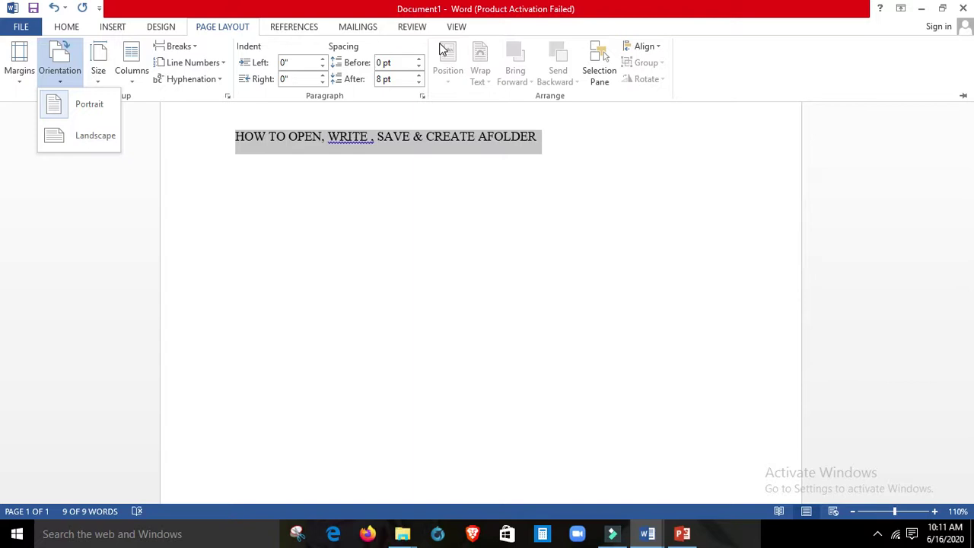
pyautogui.click(347, 222)
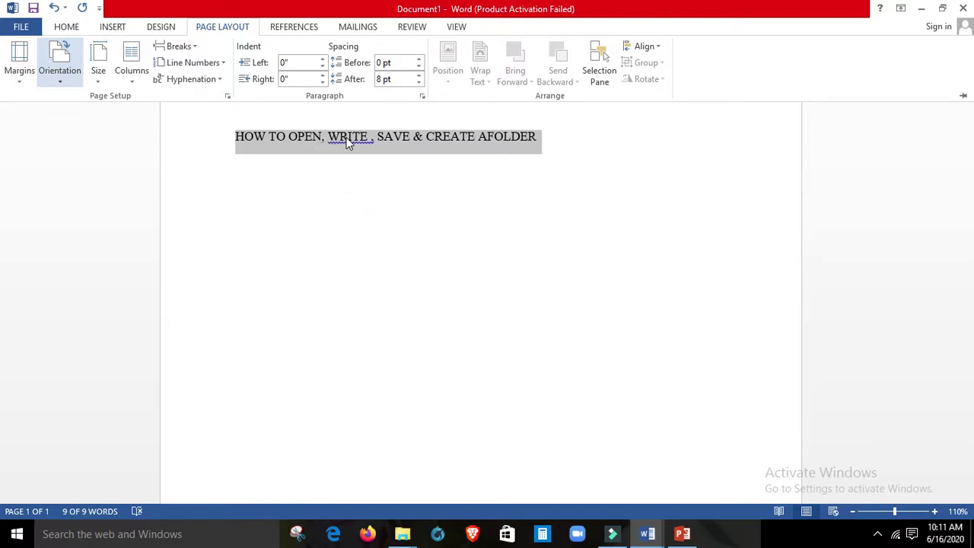
pyautogui.click(346, 144)
# Step: Make the word WRITE red and highlight SAVE in blue
pyautogui.doubleClick(347, 144)
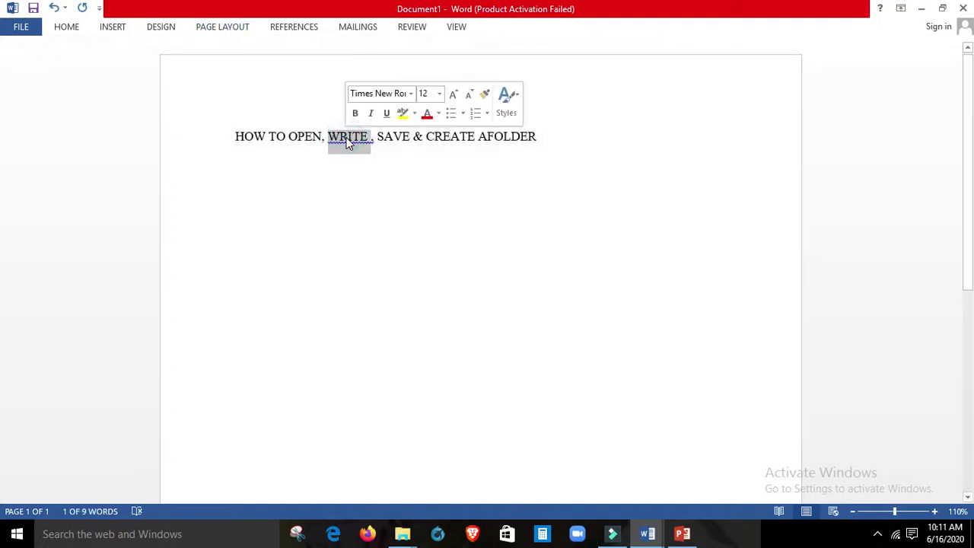
pyautogui.click(428, 116)
pyautogui.doubleClick(407, 136)
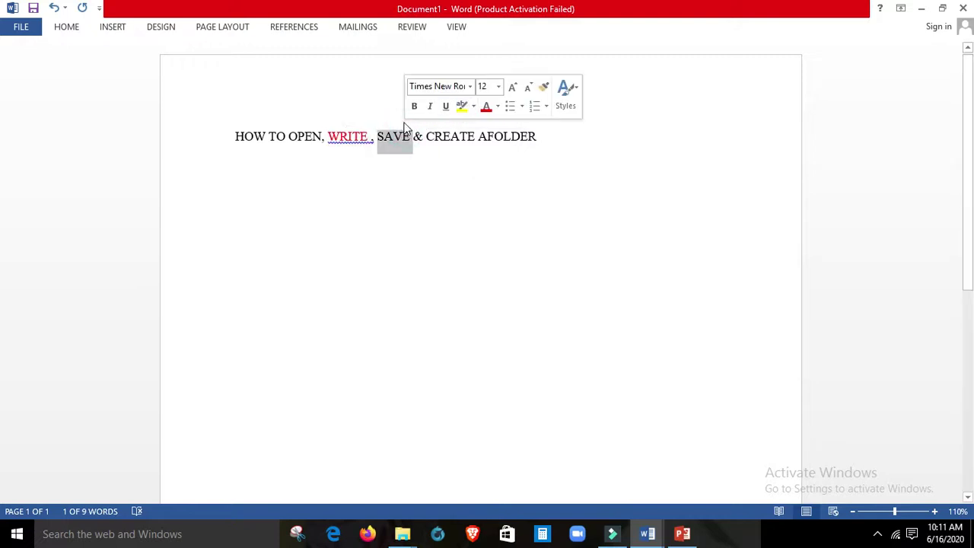
pyautogui.click(475, 108)
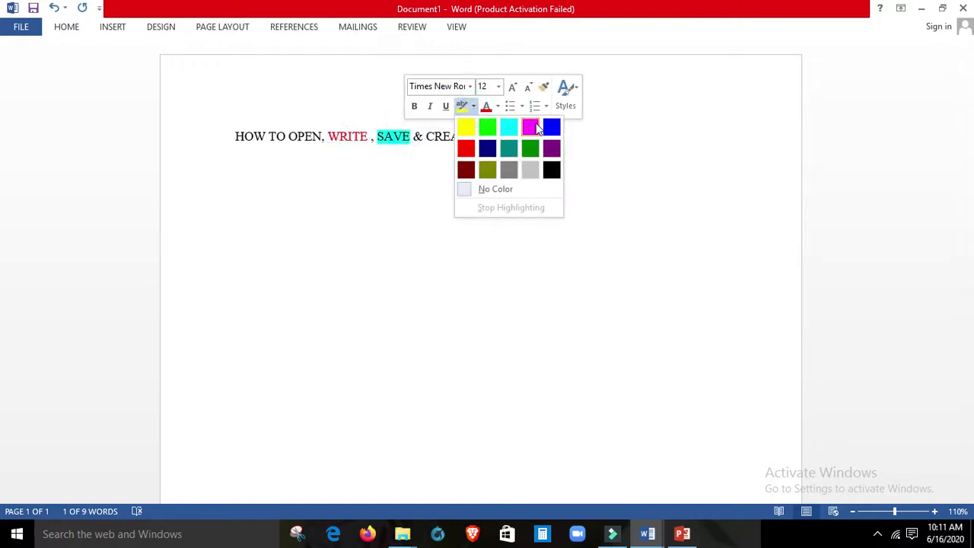
pyautogui.click(551, 128)
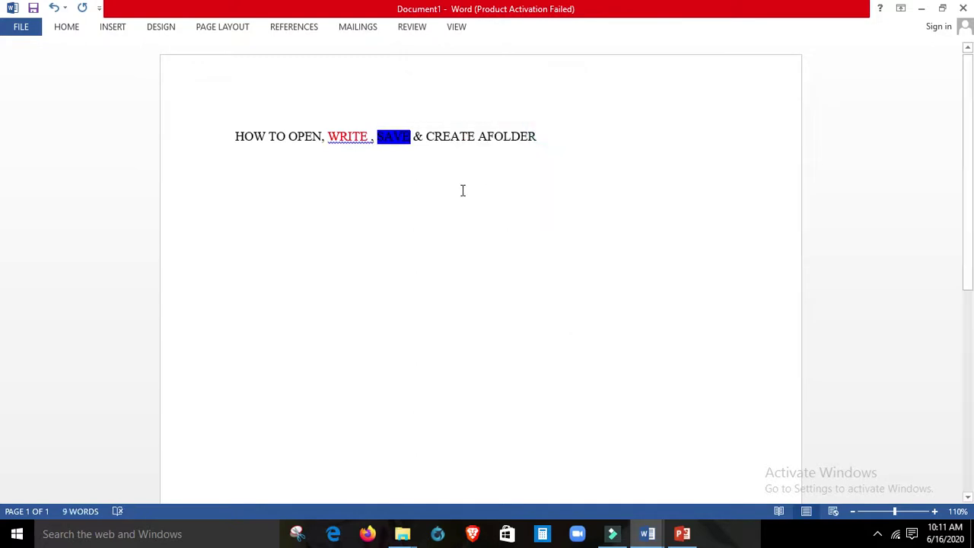
# Step: Highlight CREATE, changing its highlight colour from blue to red
pyautogui.doubleClick(483, 138)
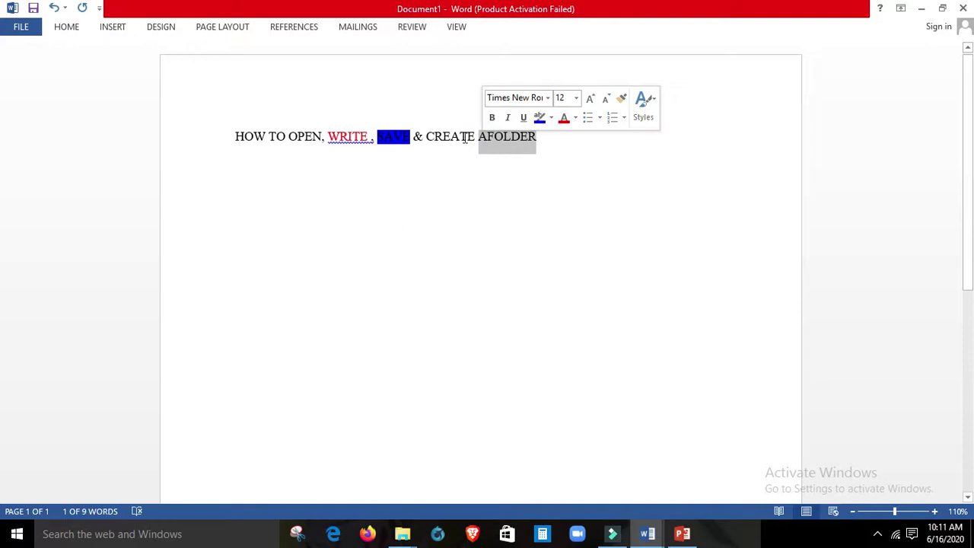
pyautogui.doubleClick(457, 137)
pyautogui.click(520, 115)
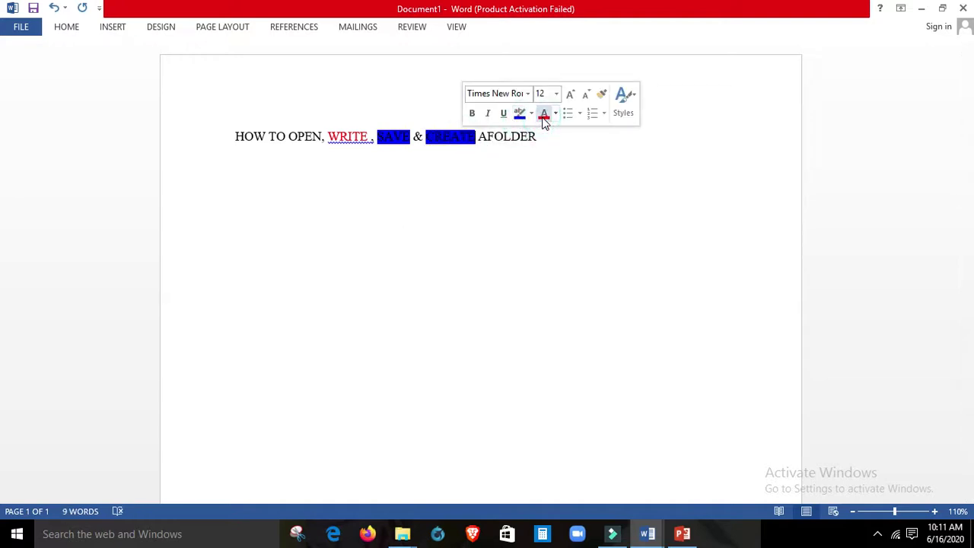
pyautogui.click(531, 113)
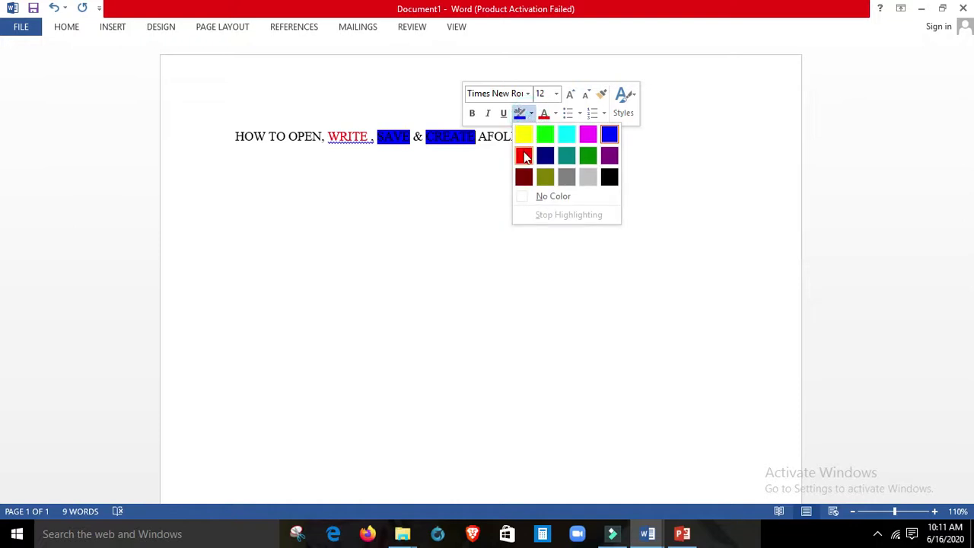
pyautogui.click(525, 157)
pyautogui.click(428, 208)
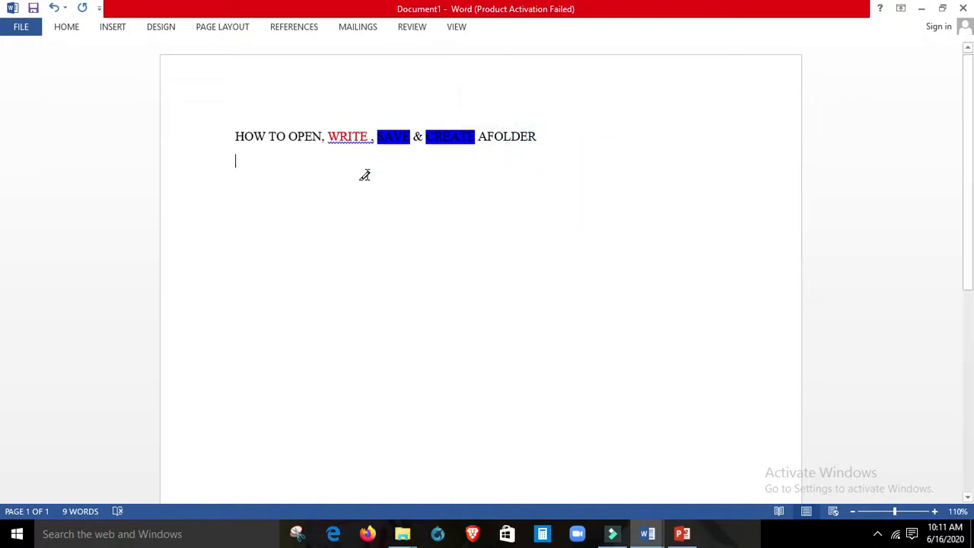
pyautogui.doubleClick(446, 137)
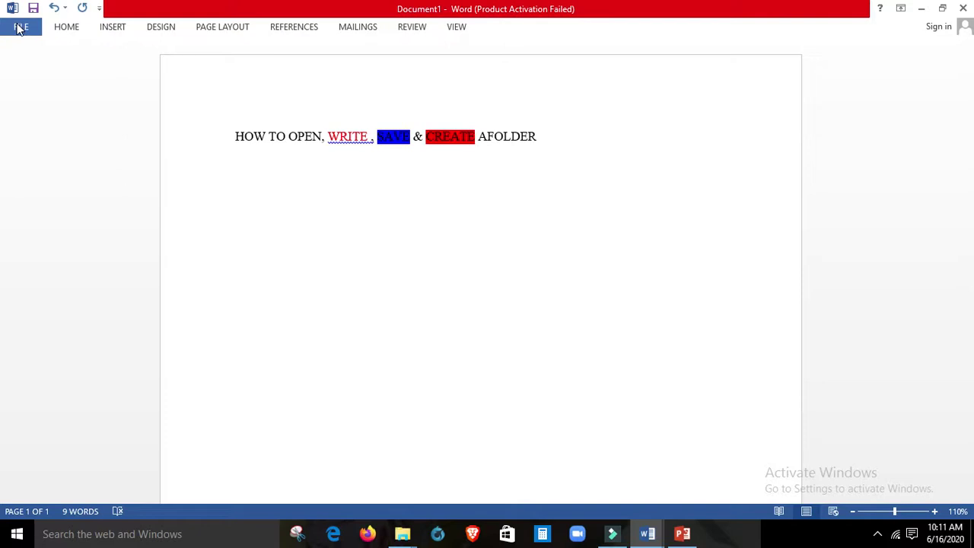
# Step: Open Save As on the Desktop folder, proposing the file name 'HOW TO OPEN'
pyautogui.click(19, 28)
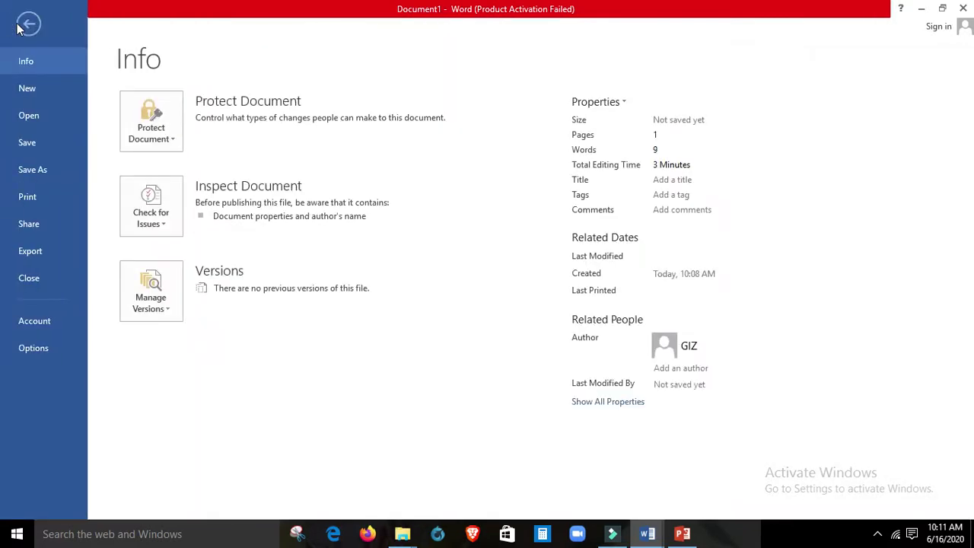
pyautogui.click(32, 170)
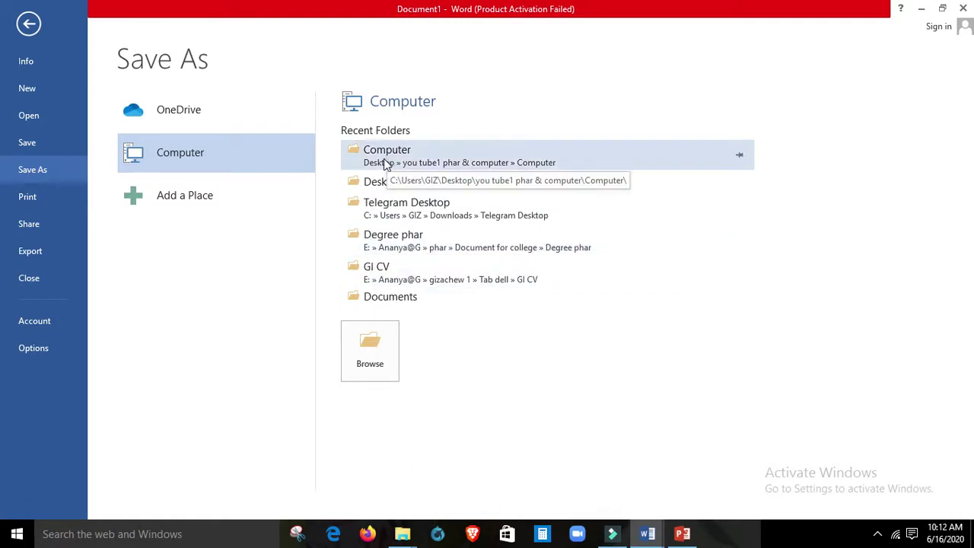
pyautogui.click(372, 181)
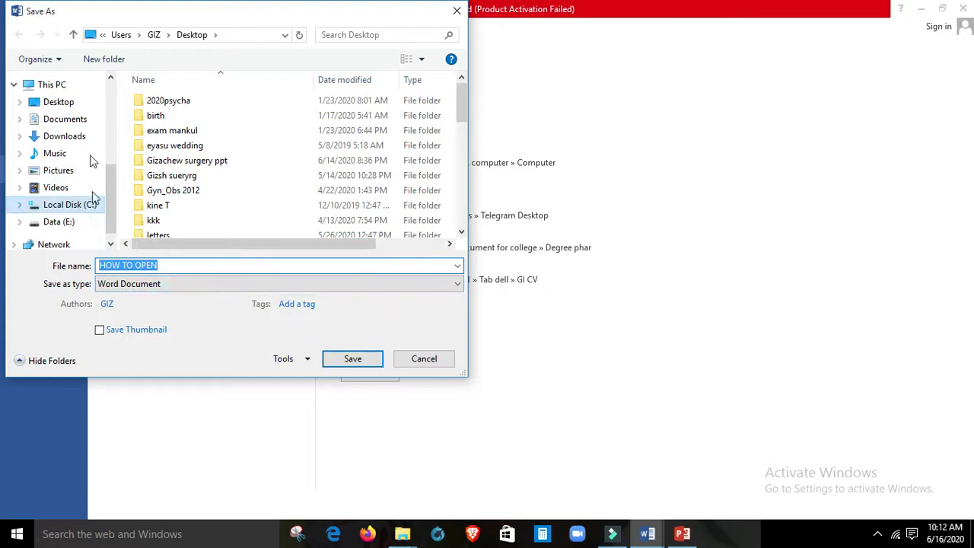
# Step: Extend the file name to 'HOW TO OPEN, WRITE , SAVE..' in the Desktop Save As dialog
pyautogui.click(162, 270)
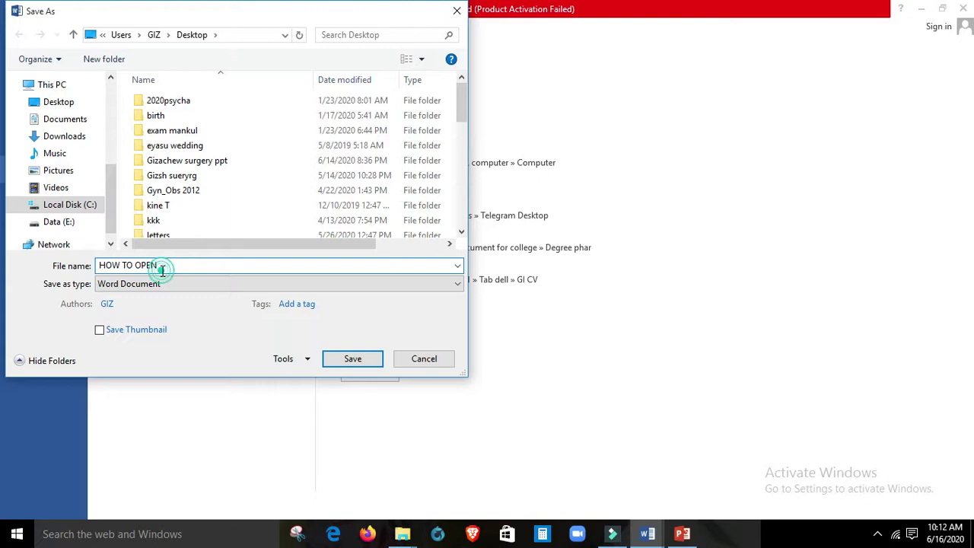
pyautogui.write(', W')
pyautogui.write('T')
pyautogui.write('E , SAVE..')
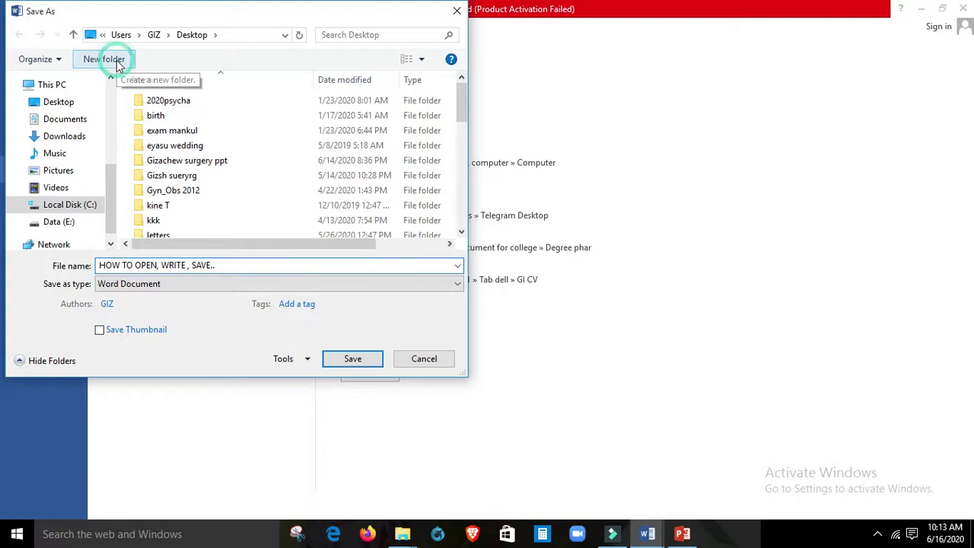
# Step: Create a new folder named 'MS WORD' on the Desktop
pyautogui.click(116, 60)
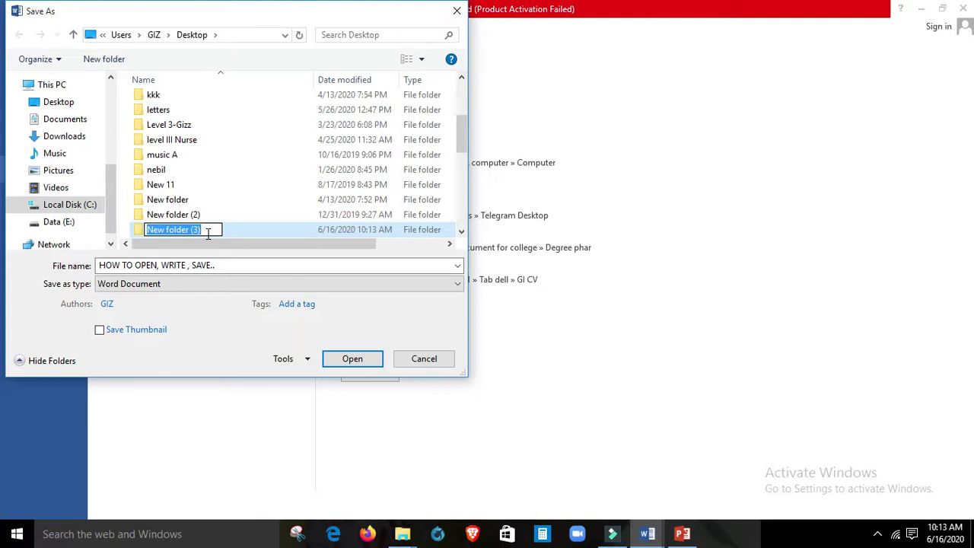
pyautogui.write('M')
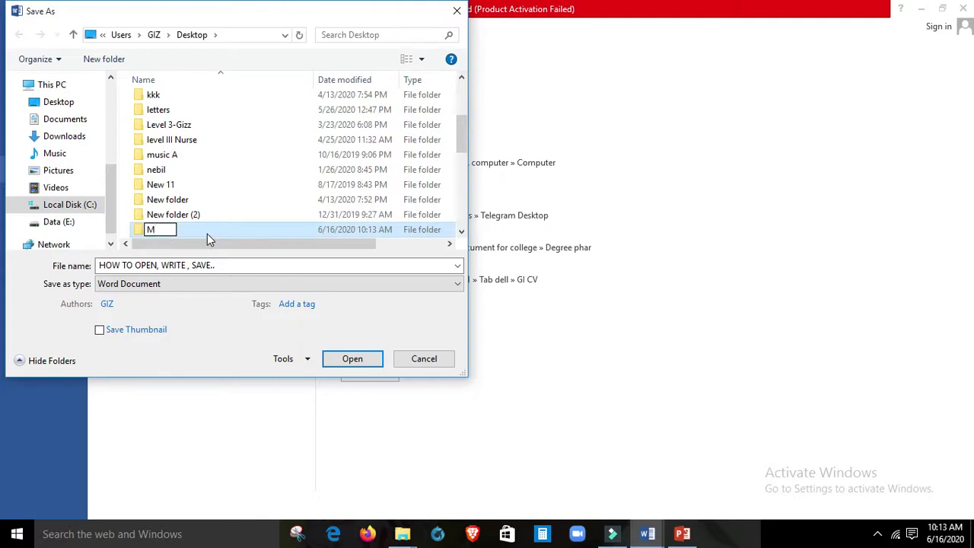
pyautogui.write('S')
pyautogui.write(' W')
pyautogui.write('ORD')
pyautogui.press('Return')
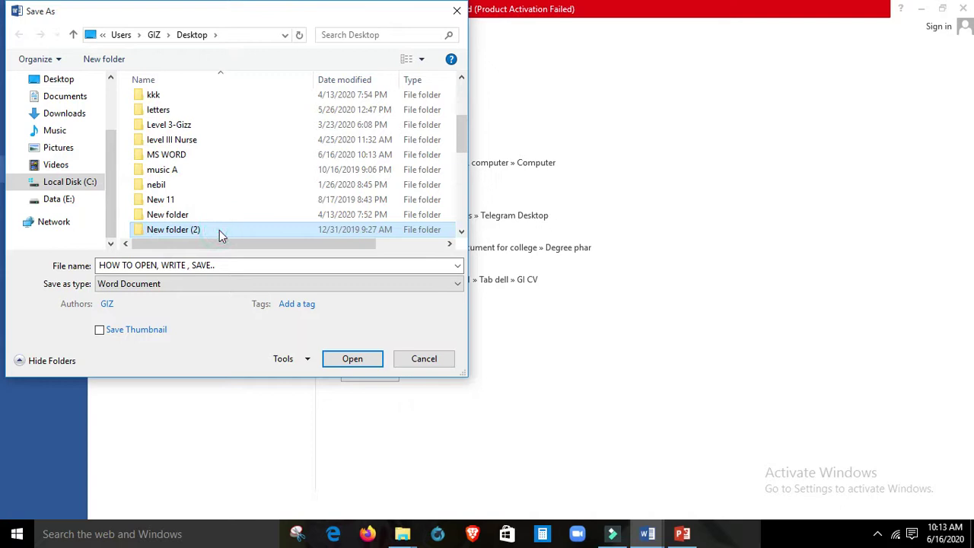
# Step: Open the MS WORD folder as the save location in the Save As dialog
pyautogui.click(462, 97)
pyautogui.click(460, 175)
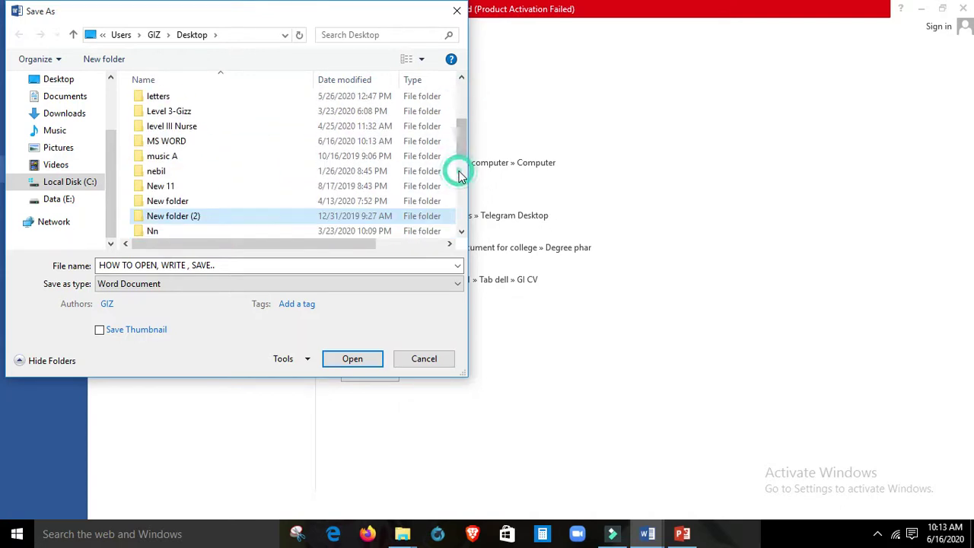
pyautogui.click(166, 143)
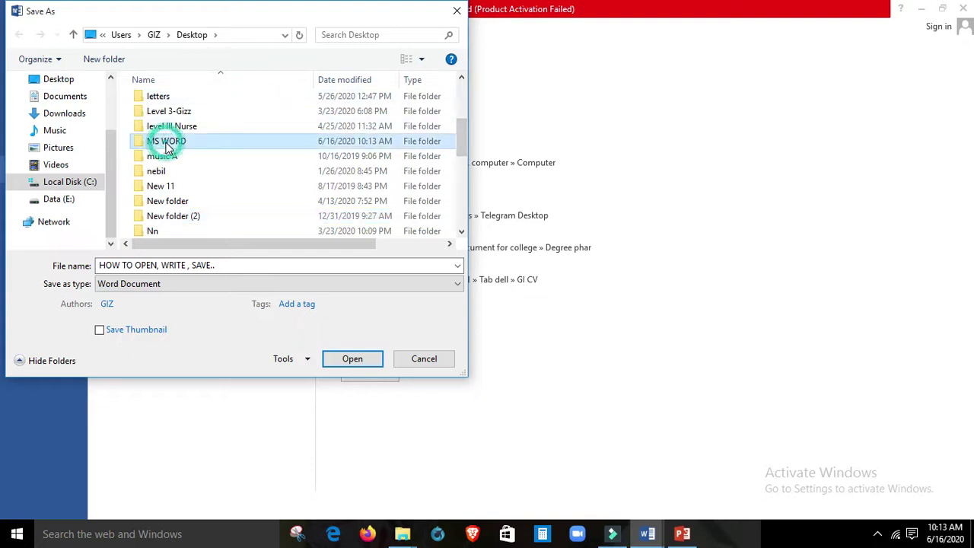
pyautogui.doubleClick(168, 147)
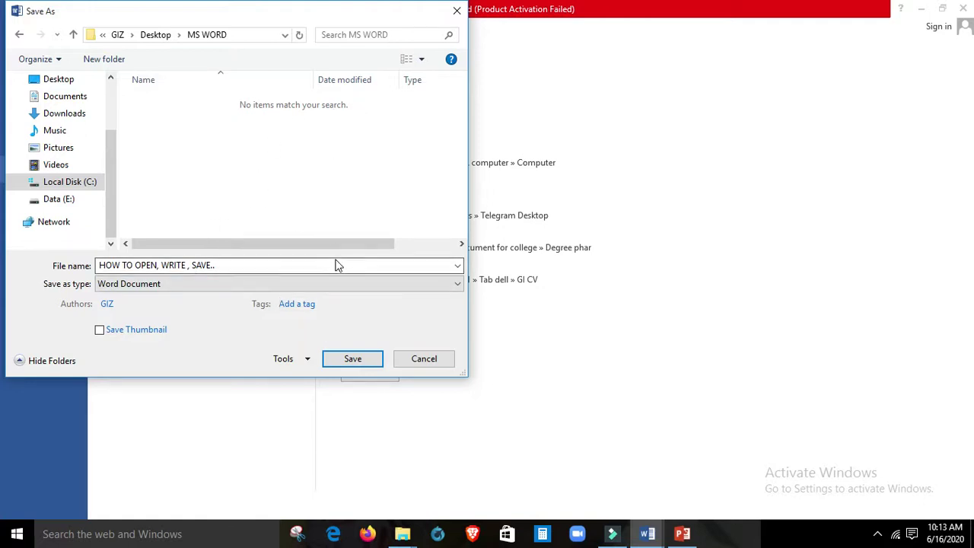
# Step: Save the document as 'HOW TO OPEN, WRITE , SAVE..' into the MS WORD folder
pyautogui.click(346, 364)
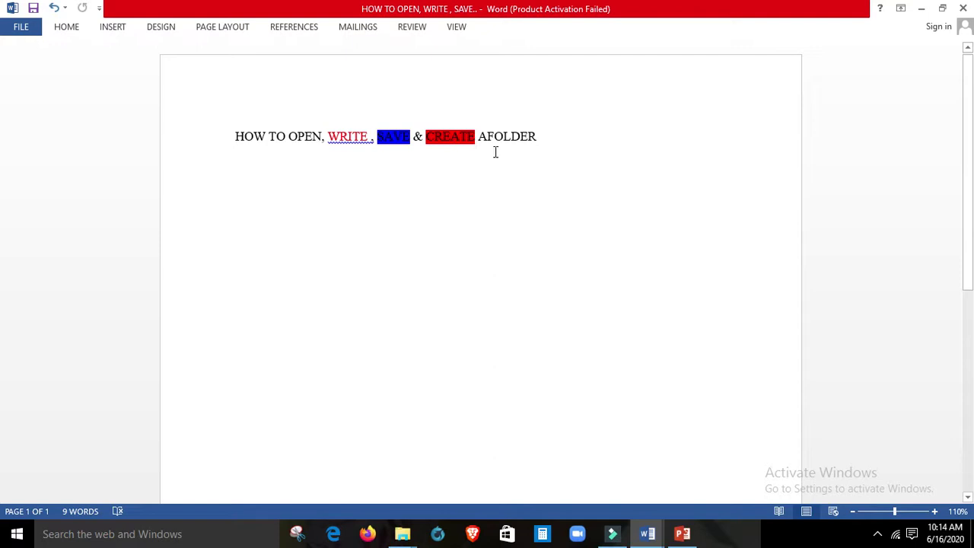
# Step: Close the document, cancel the Activation Wizard, and exit Word's start screen
pyautogui.click(965, 8)
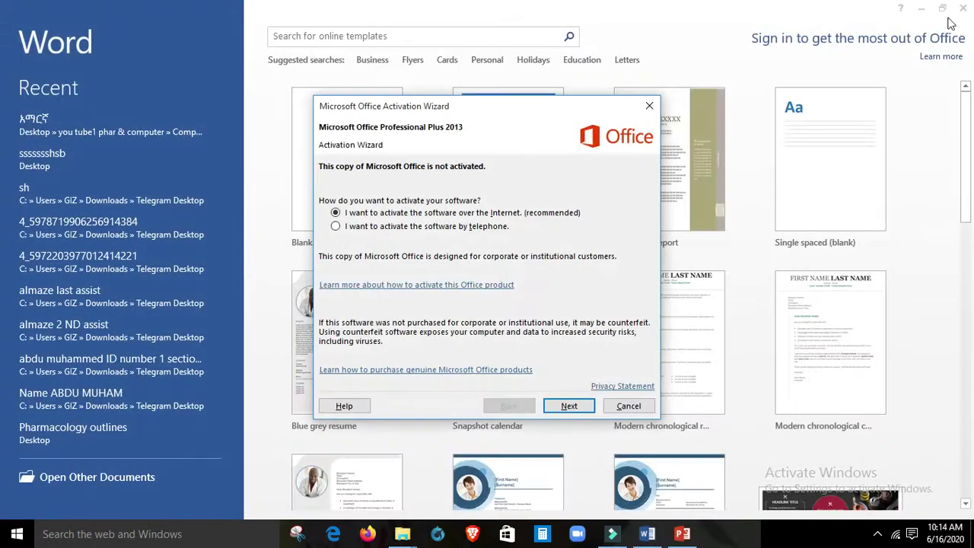
pyautogui.click(635, 411)
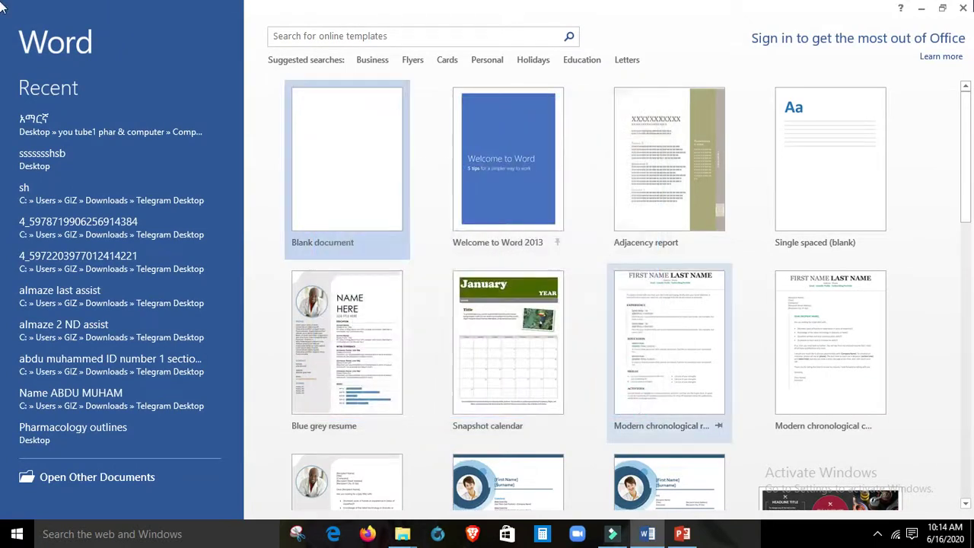
pyautogui.click(964, 7)
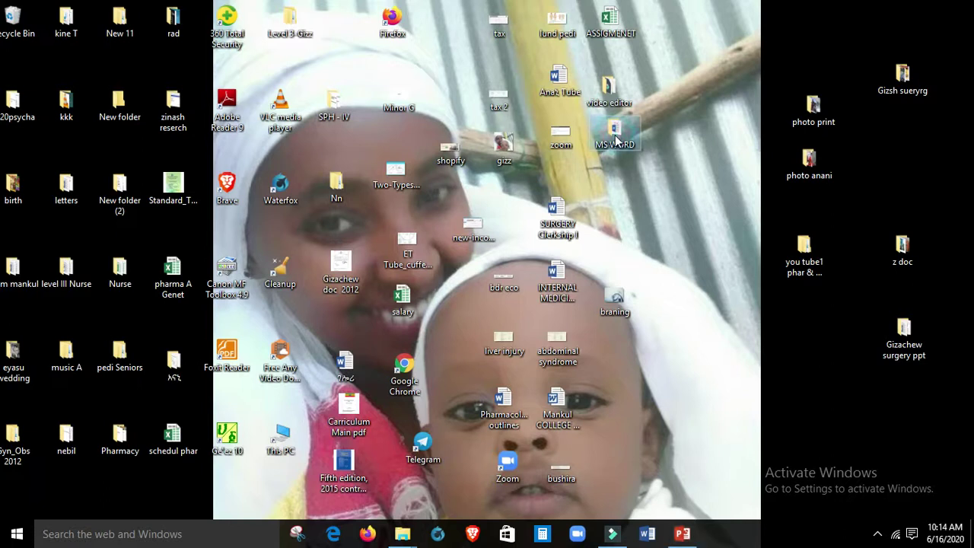
pyautogui.moveTo(619, 140)
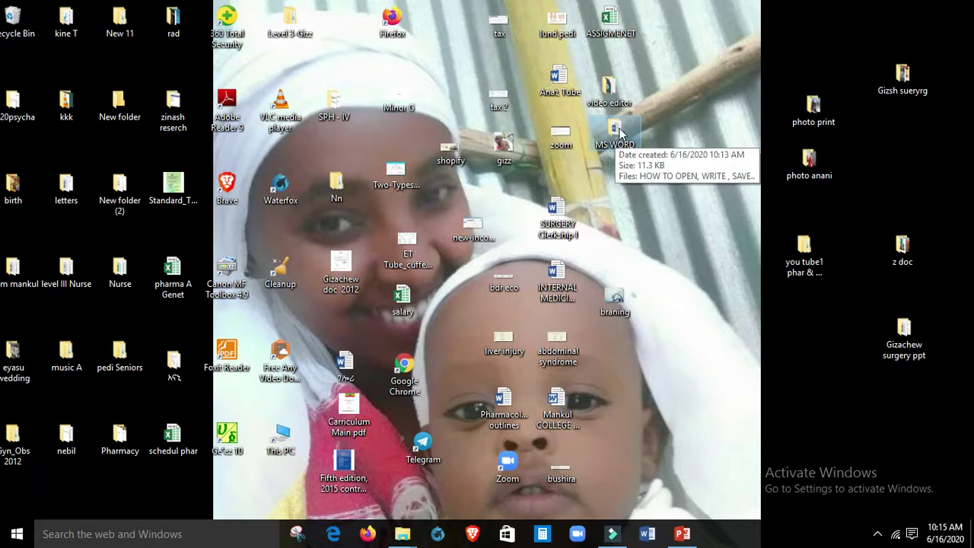
# Step: Open the MS WORD desktop folder and reopen 'HOW TO OPEN, WRITE , SAVE..' in Word
pyautogui.doubleClick(619, 135)
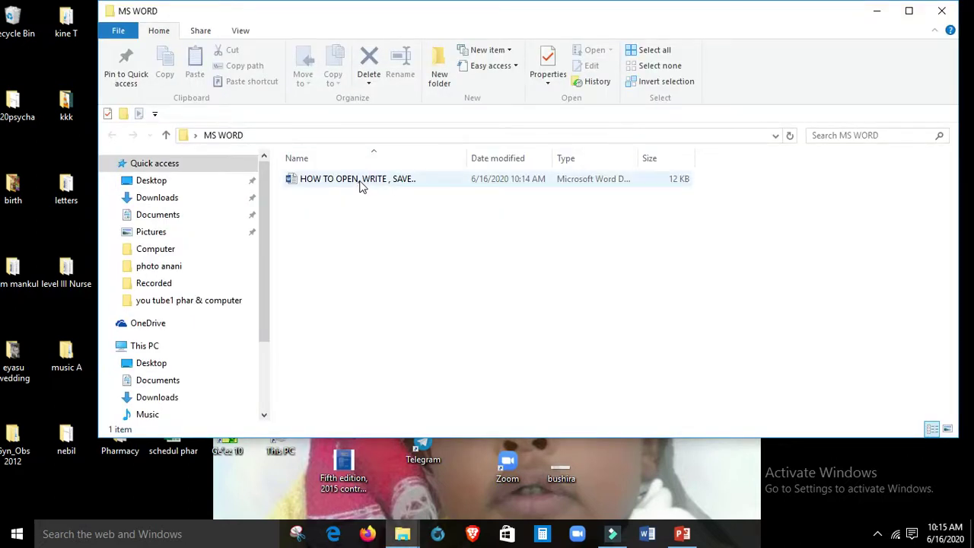
pyautogui.doubleClick(402, 183)
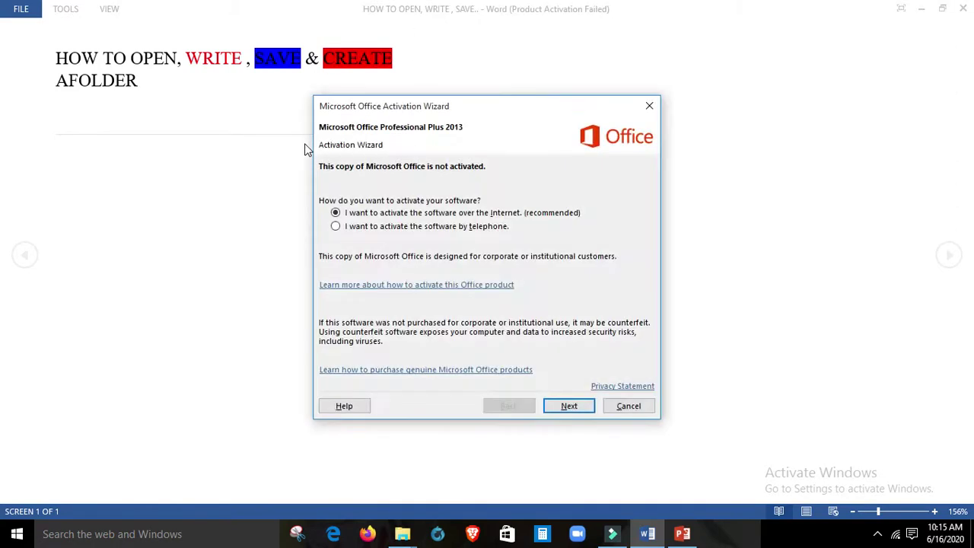
pyautogui.click(620, 407)
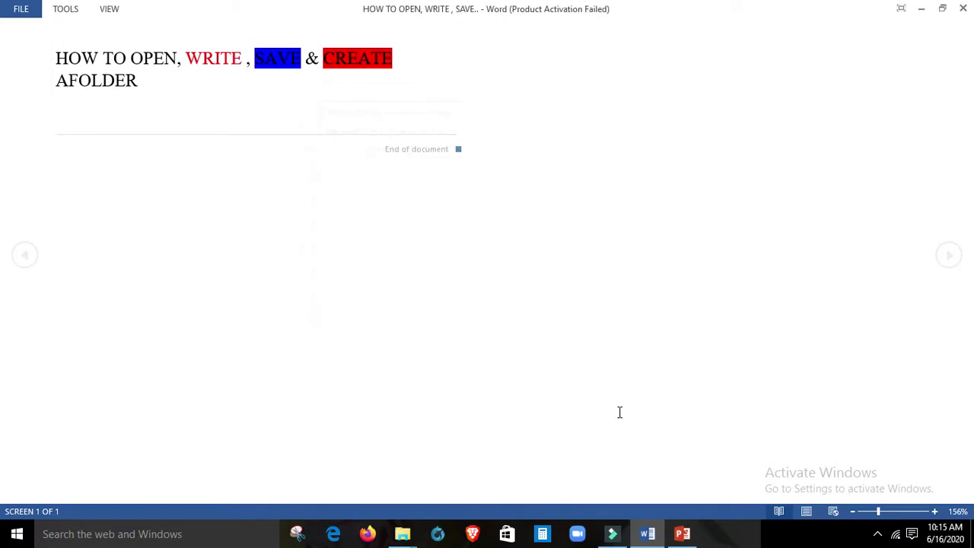